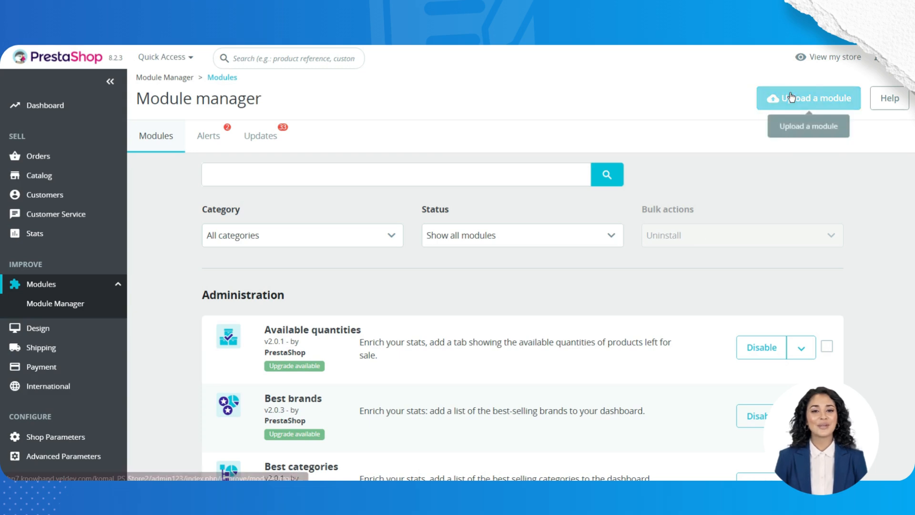
Step: Upload and install the Knowband Advance Product Attribute/Field module archive and open its configuration
left_click(809, 98)
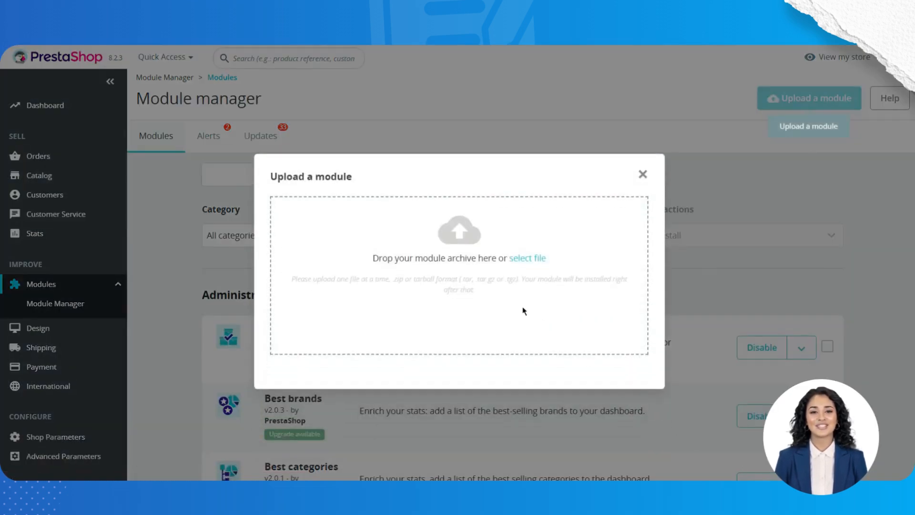
left_click(521, 259)
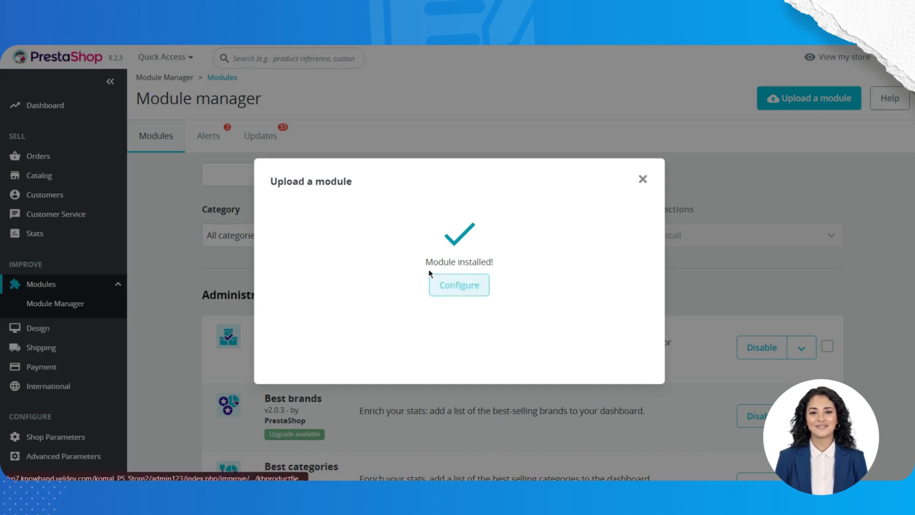
left_click_drag(424, 265, 493, 264)
left_click(470, 285)
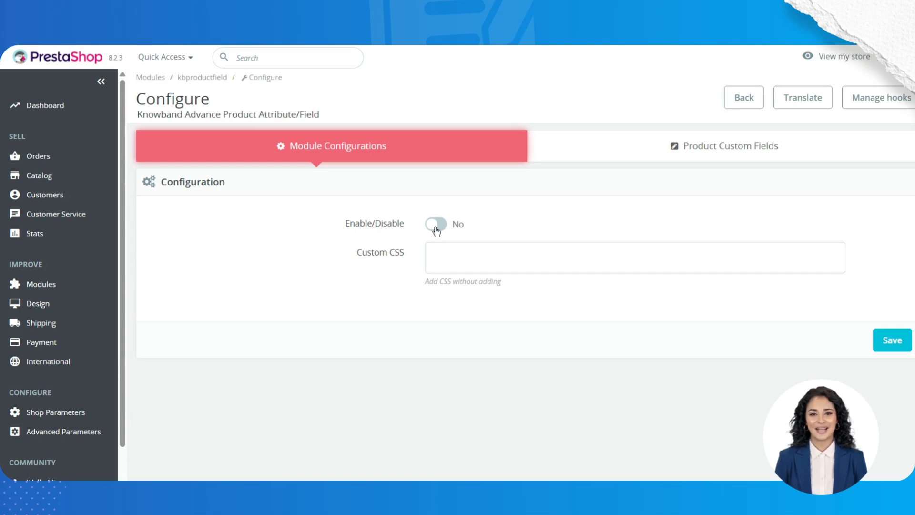
Step: Enable the Knowband Advance Product Attribute/Field module and save its configuration
left_click(435, 229)
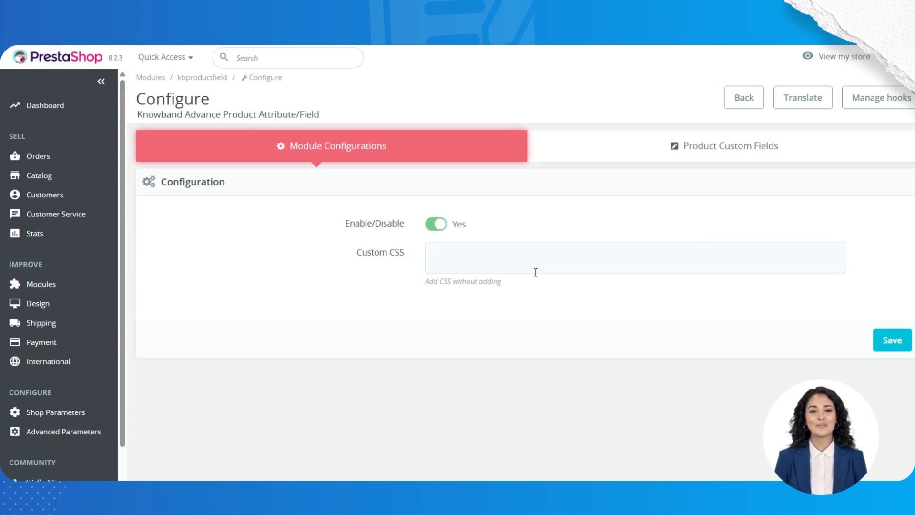
left_click(889, 342)
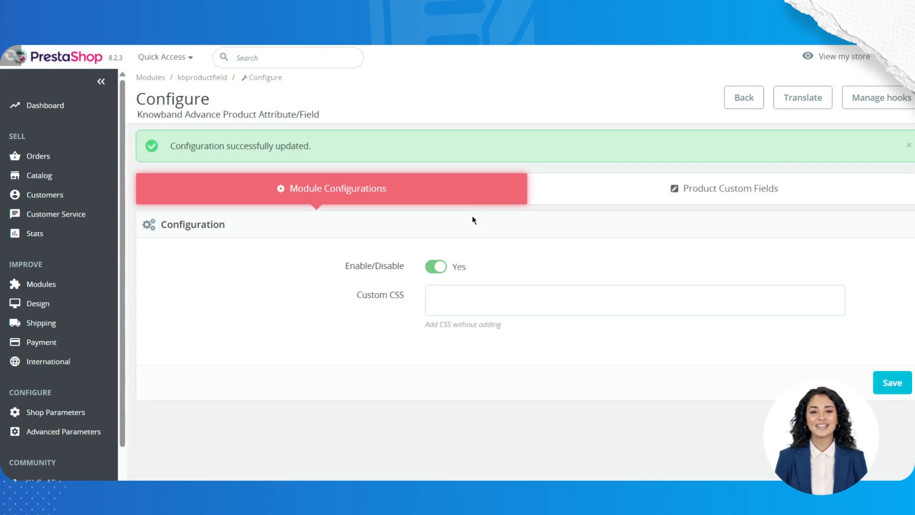
left_click_drag(181, 145, 312, 145)
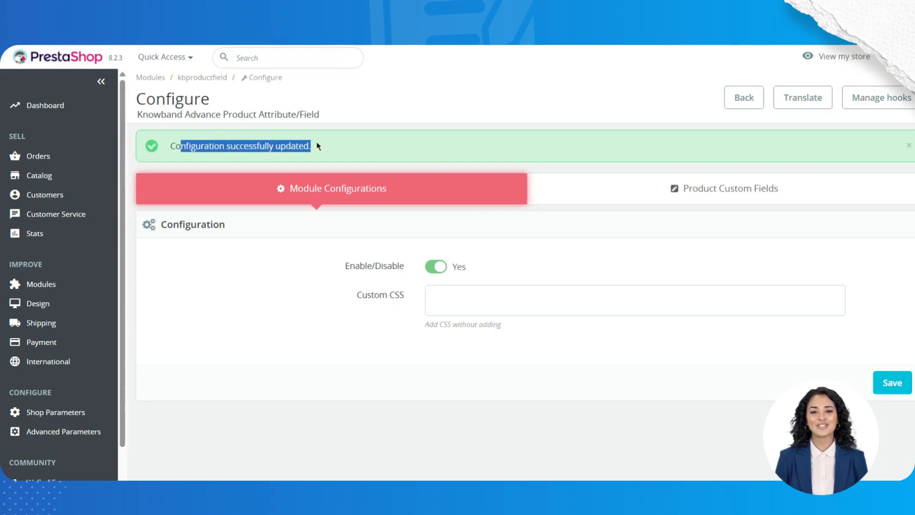
left_click(318, 147)
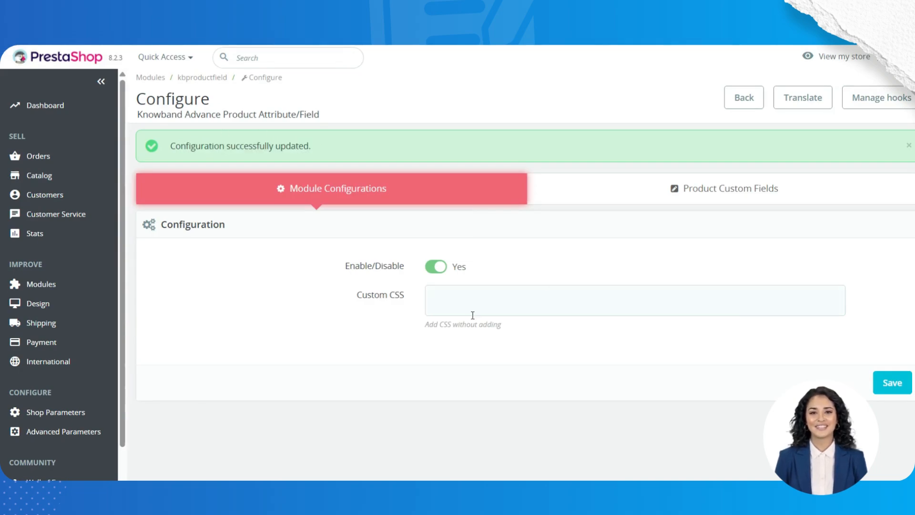
Step: Add a new product custom field with the field type Select
left_click(706, 190)
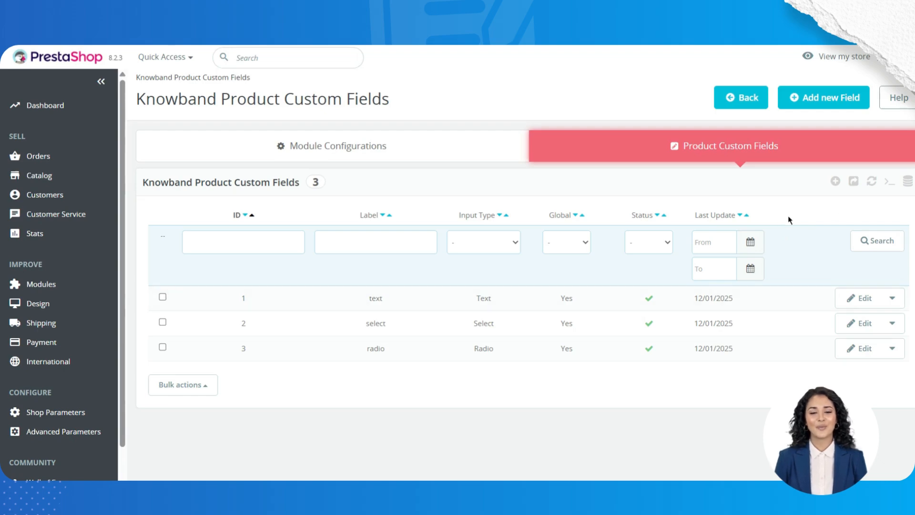
left_click(836, 181)
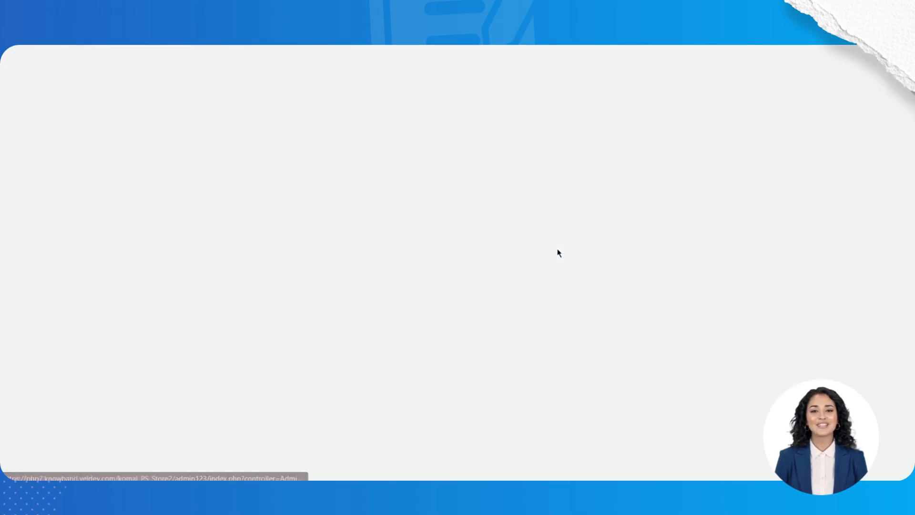
left_click(457, 206)
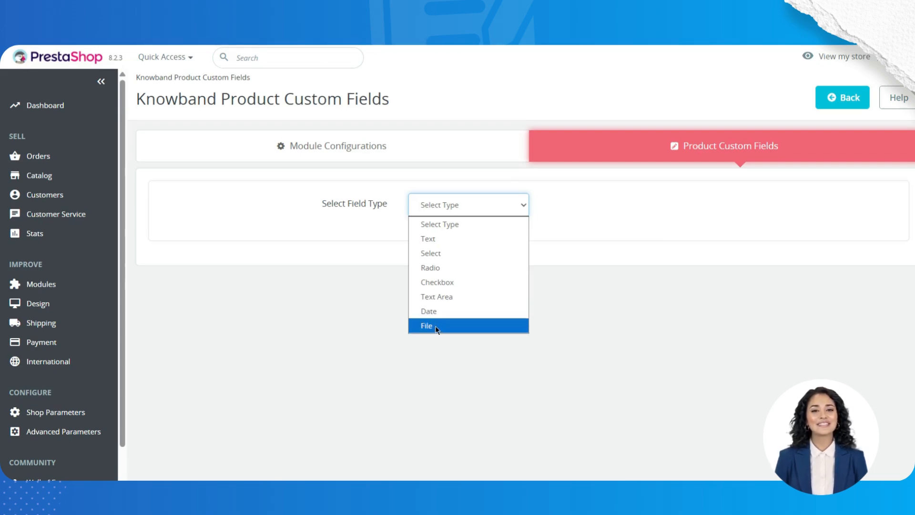
left_click(443, 252)
Step: Give the new custom field the label "select" and the short description "radio"
scroll(450, 298, "down", 1)
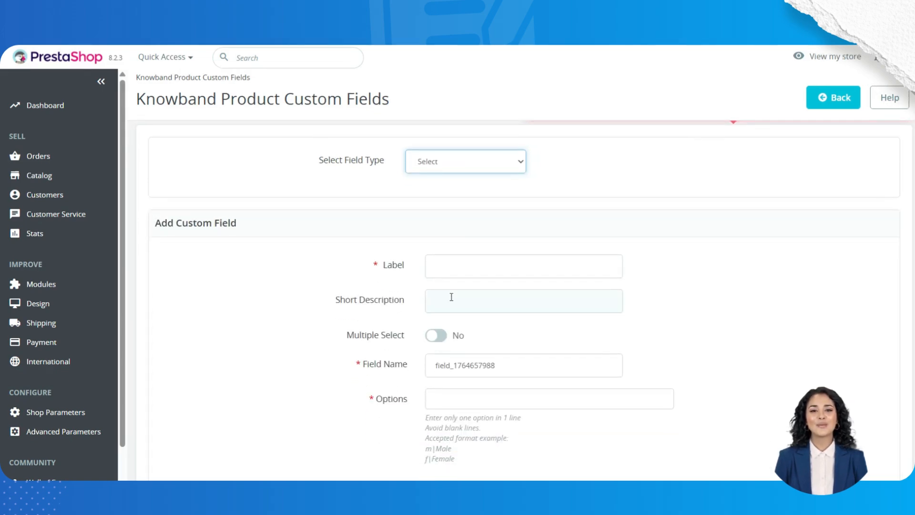
scroll(446, 267, "down", 2)
scroll(445, 252, "down", 8)
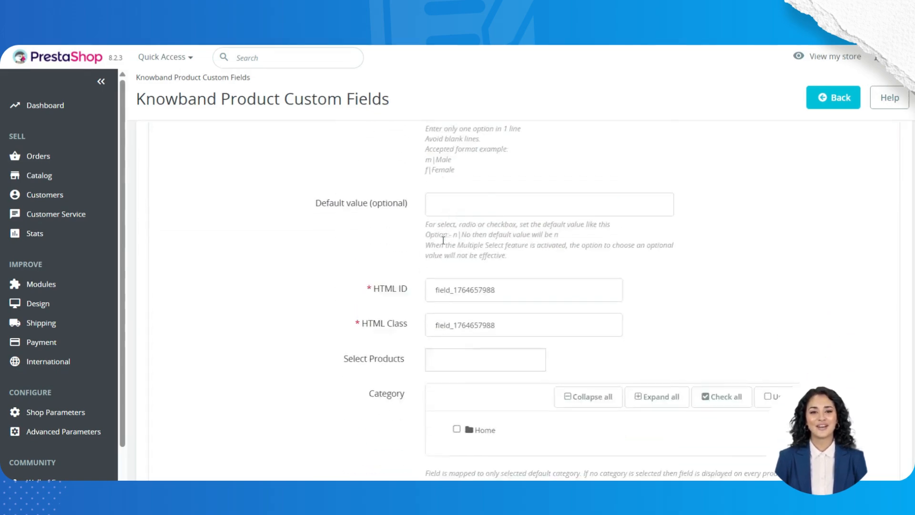
scroll(443, 241, "up", 8)
left_click(464, 190)
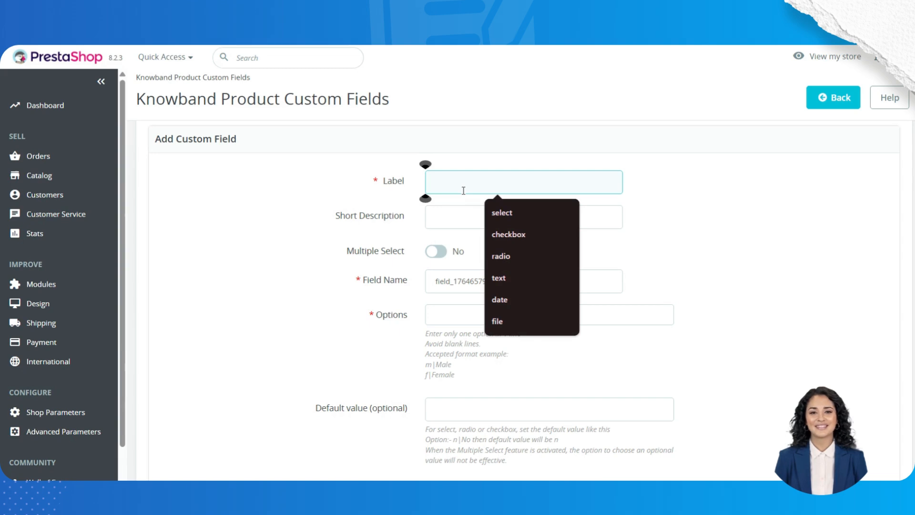
left_click(516, 213)
left_click(466, 215)
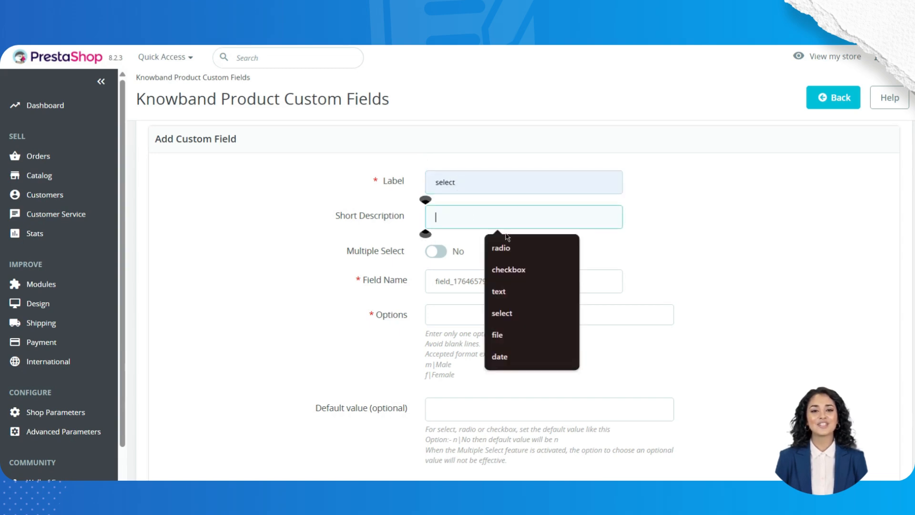
left_click(516, 243)
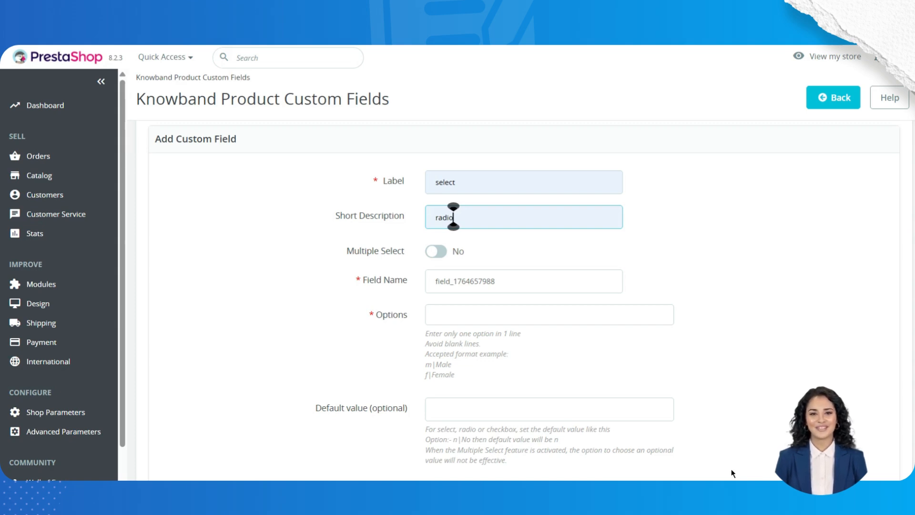
Step: Allow multiple selection for the field and enter the options m|Male and f|Female on separate lines
left_click(436, 252)
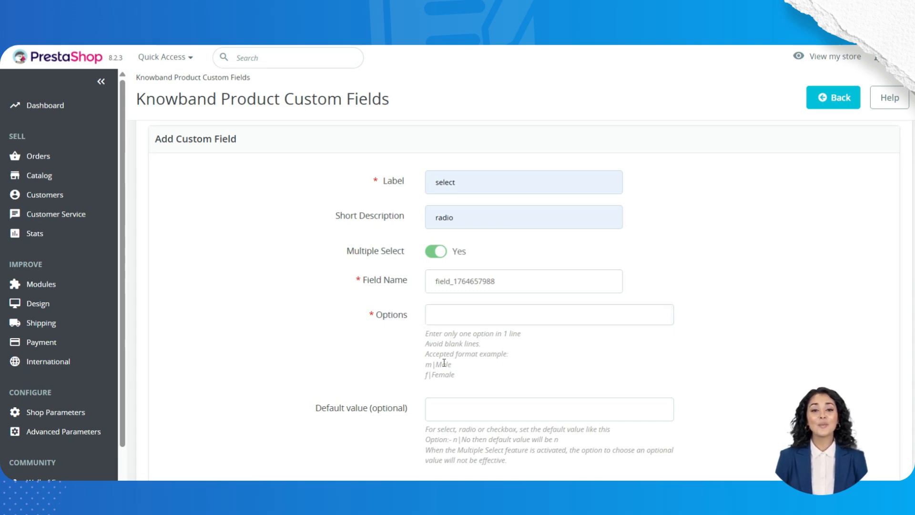
left_click(429, 320)
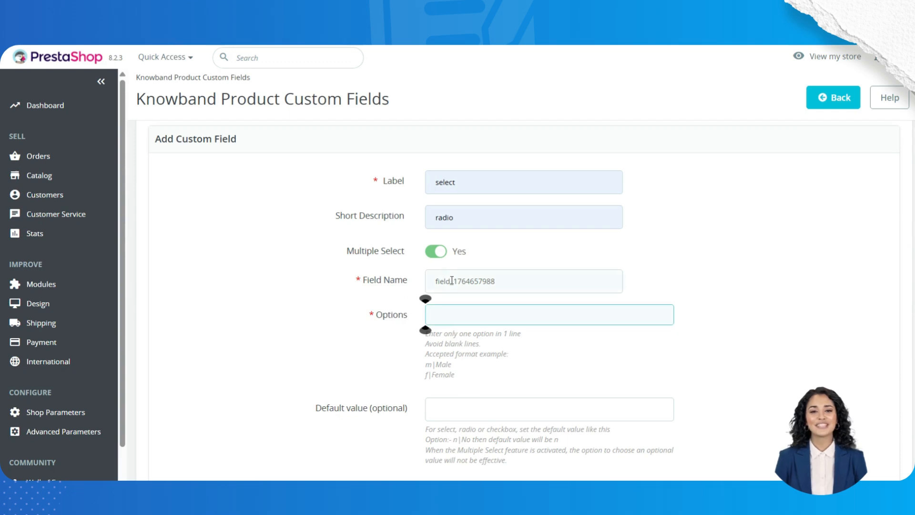
left_click_drag(444, 281, 493, 285)
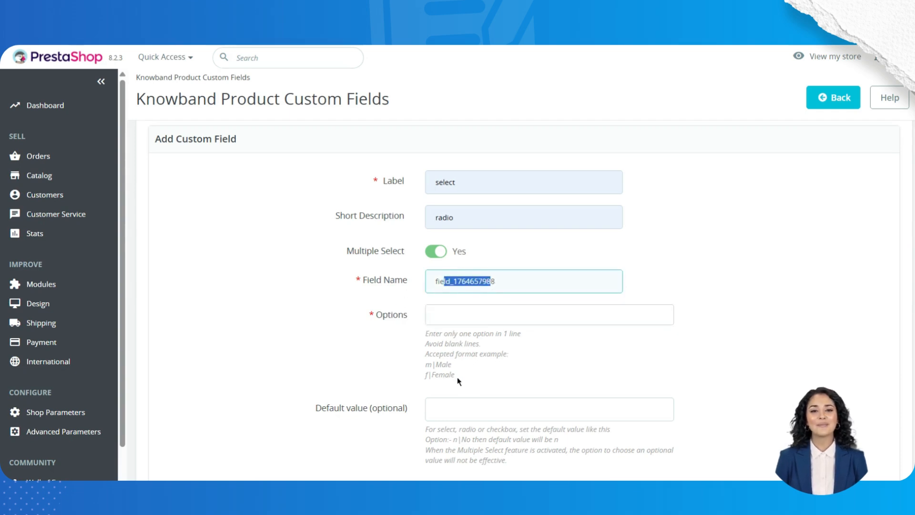
left_click_drag(455, 377, 419, 363)
key("ctrl+c")
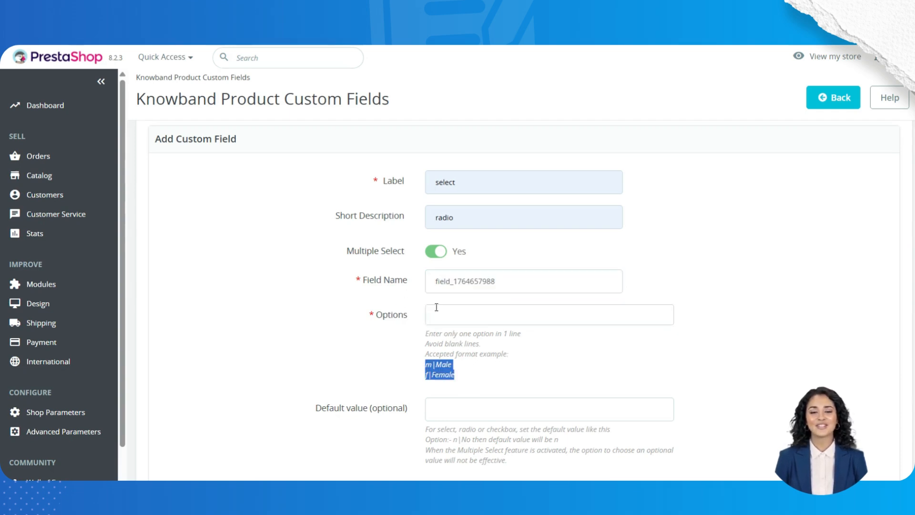
left_click(456, 313)
key("ctrl+v")
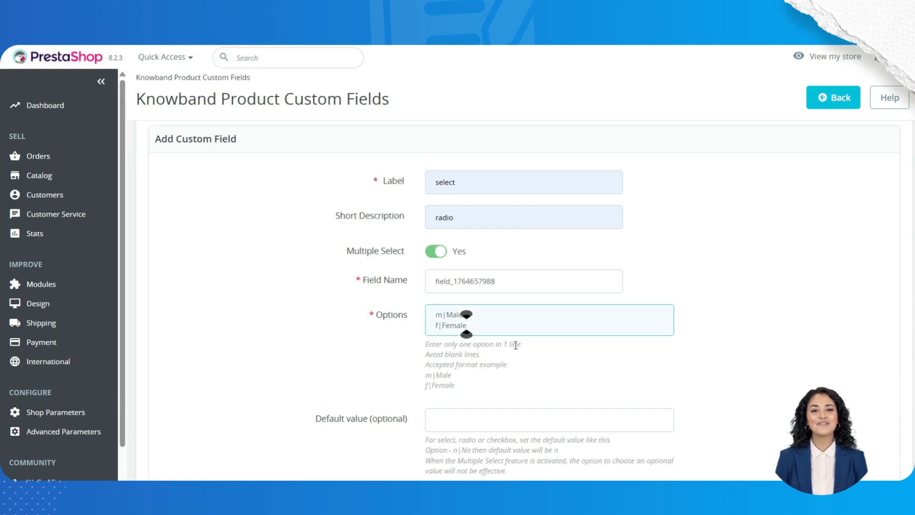
scroll(524, 351, "down", 3)
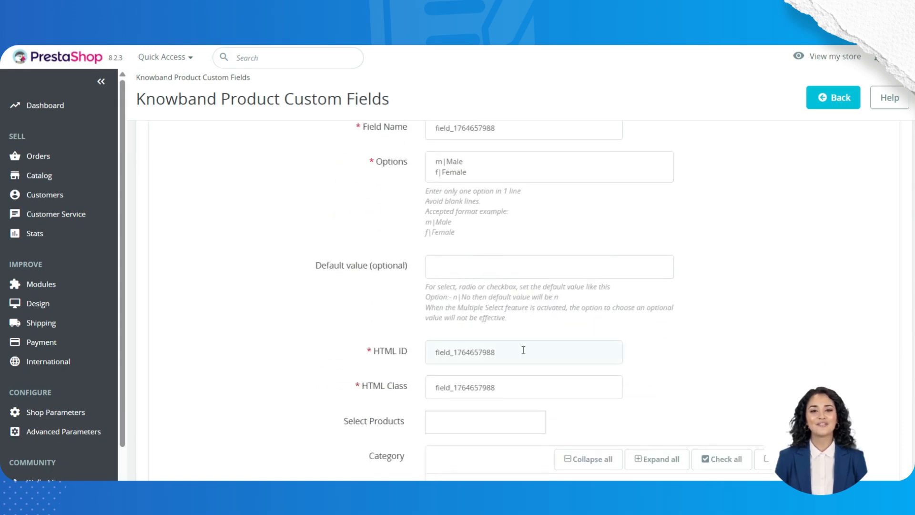
left_click(464, 273)
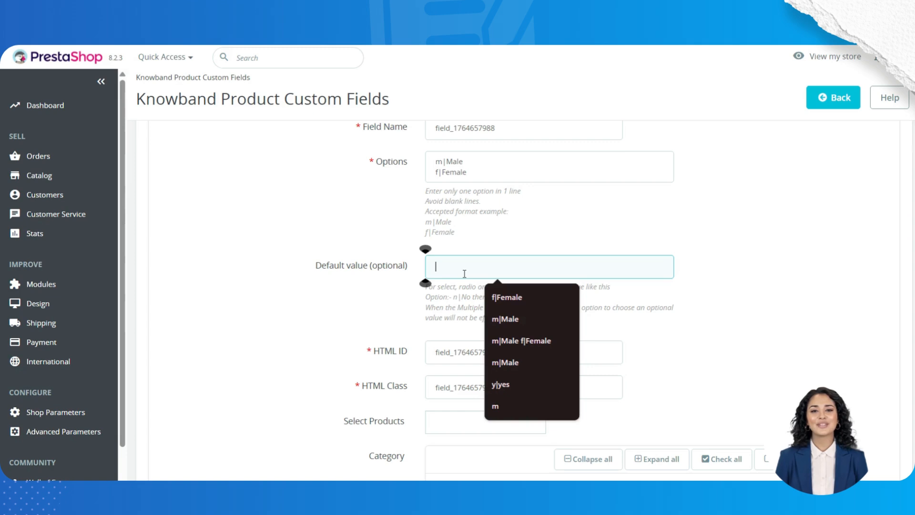
left_click(395, 304)
scroll(395, 305, "down", 4)
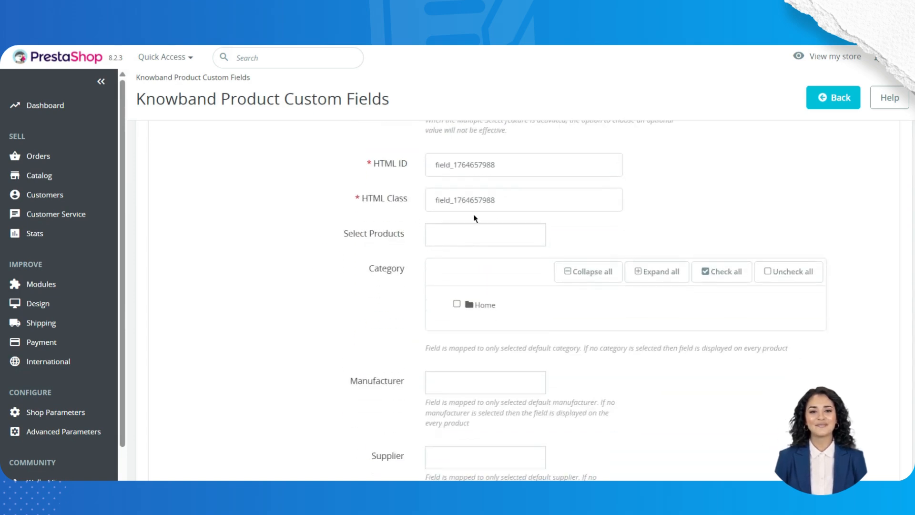
scroll(472, 222, "up", 3)
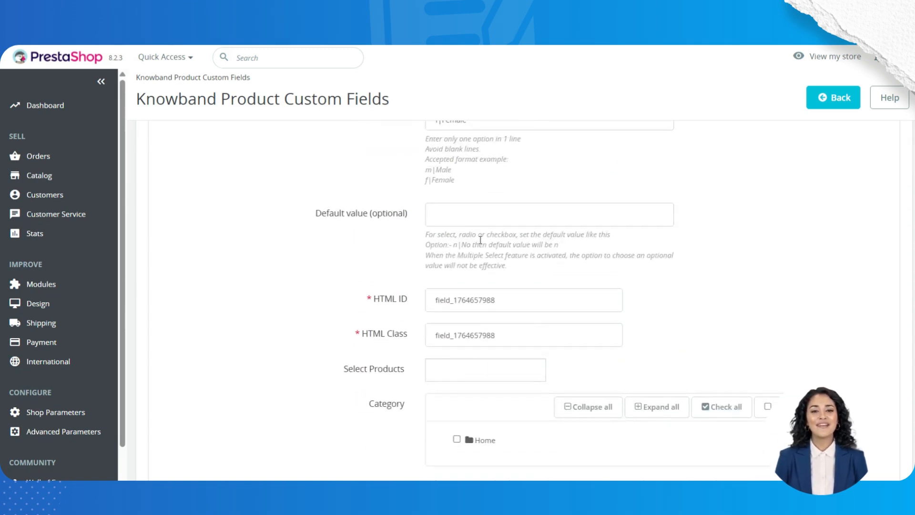
left_click_drag(370, 217, 417, 219)
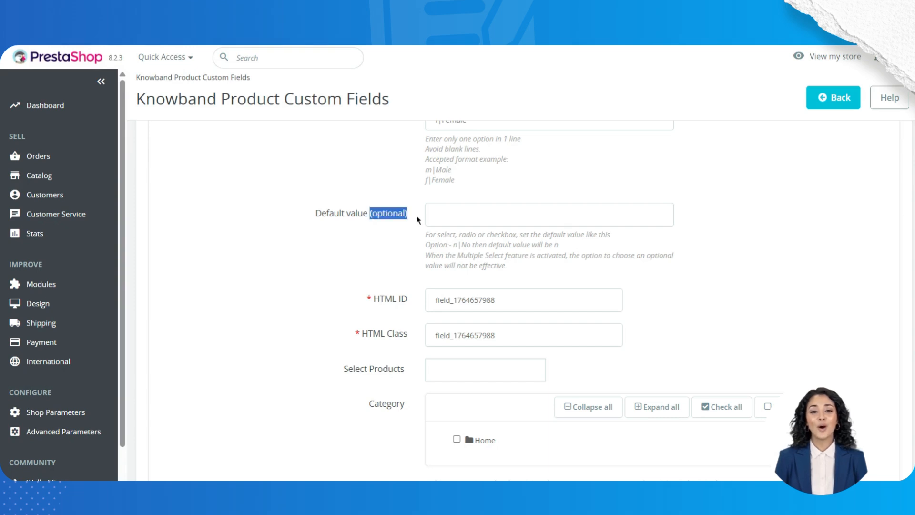
Step: Assign the field to the products Brown bear cushion, Hummingbird - Vector graphics and Customizable mug
scroll(417, 219, "down", 5)
left_click(462, 164)
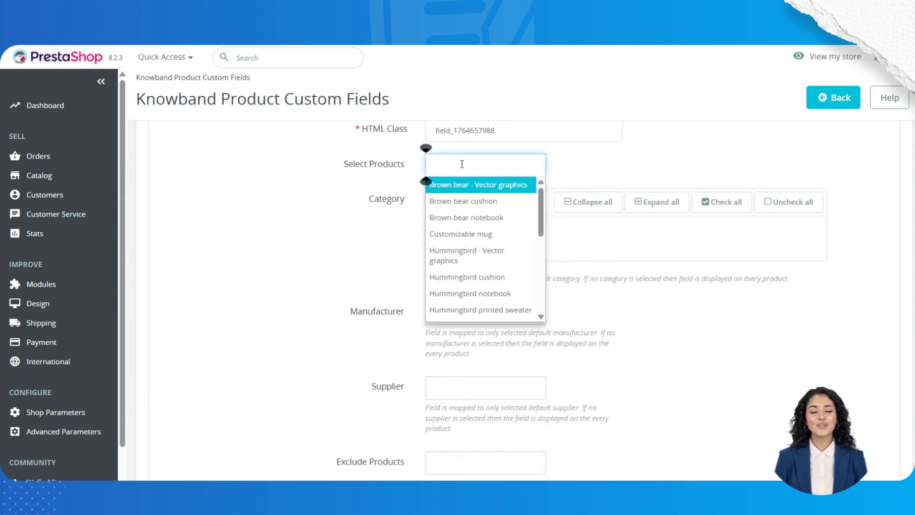
left_click(470, 200)
left_click(528, 161)
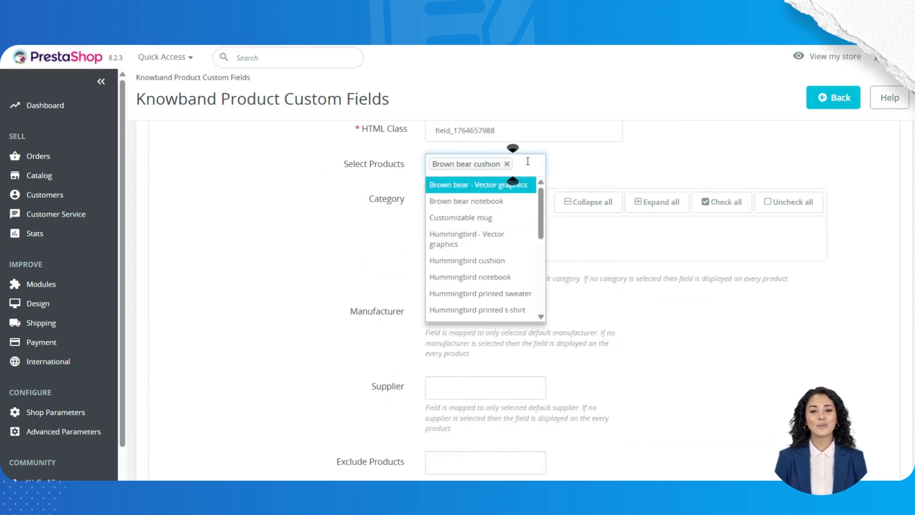
left_click(524, 236)
left_click(517, 205)
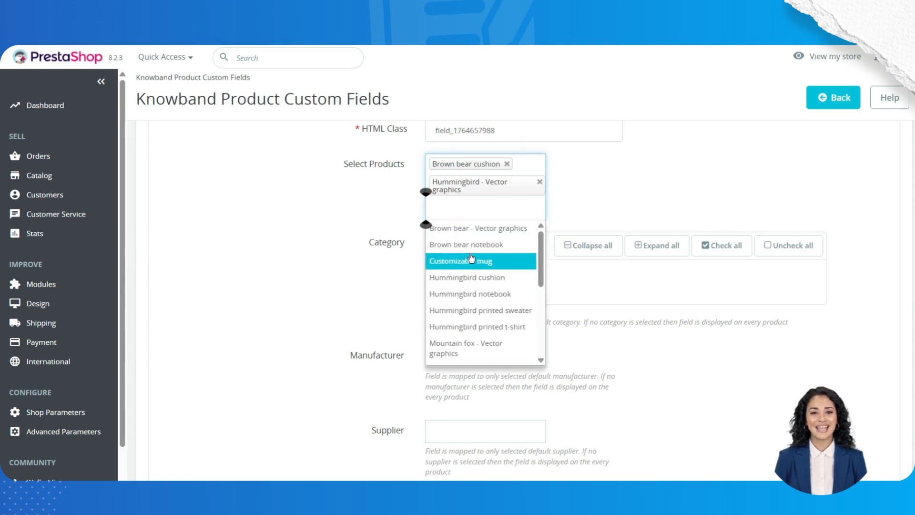
left_click(470, 259)
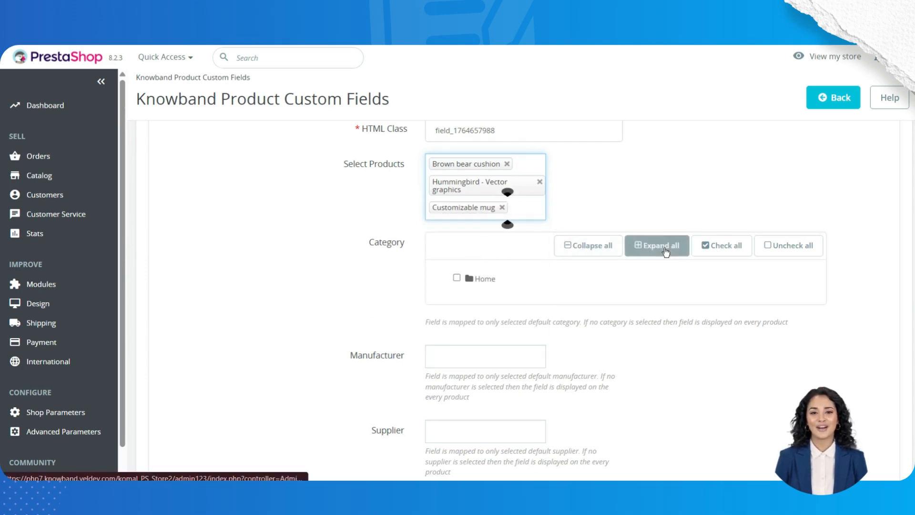
Step: Map the field to the Clothes category under Home, including its Men and Women subcategories
left_click(472, 281)
left_click(480, 294)
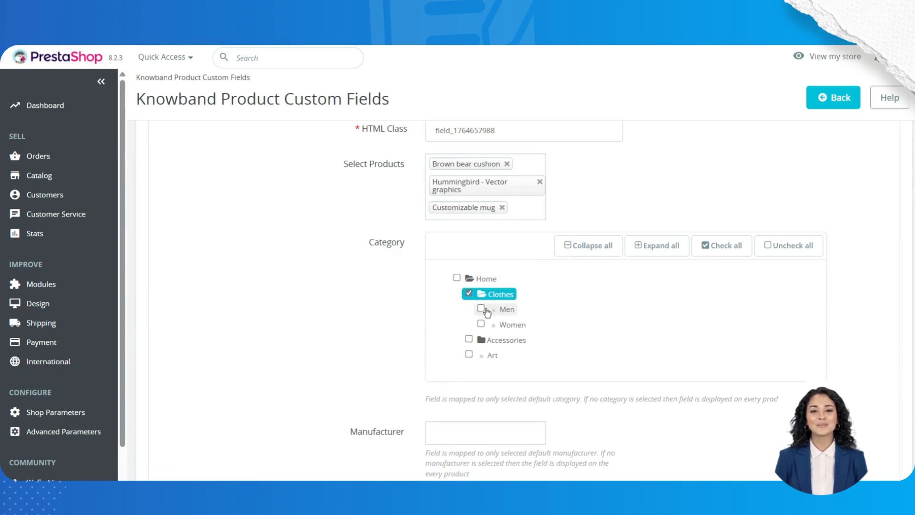
left_click(481, 308)
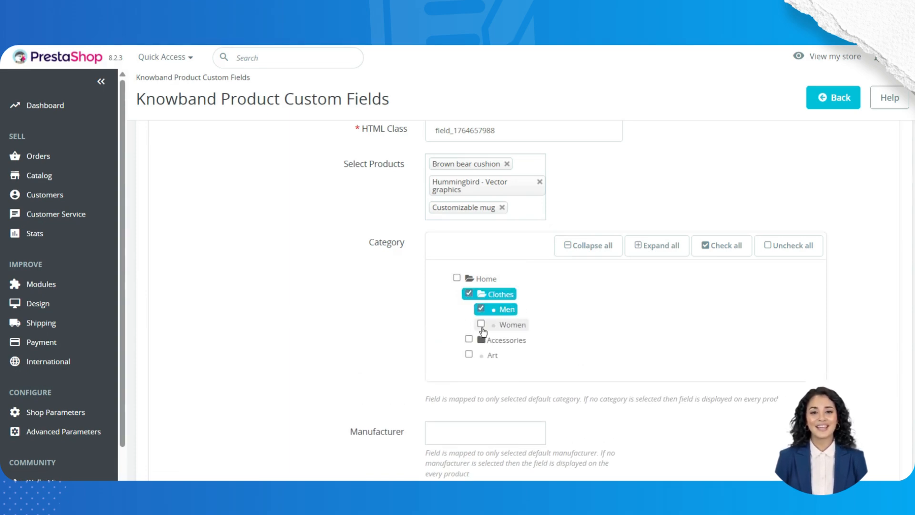
left_click(481, 325)
Step: Exclude the product Brown bear cushion from the custom field
scroll(482, 329, "down", 2)
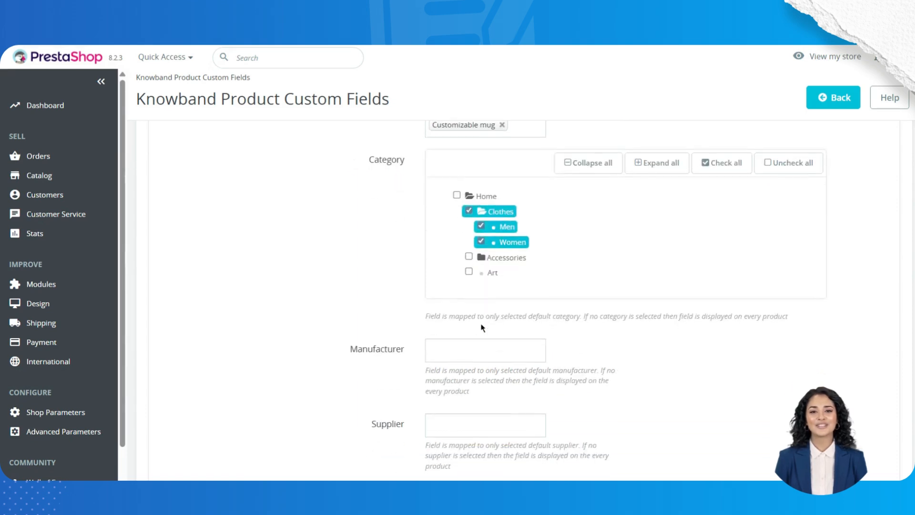
scroll(405, 286, "down", 4)
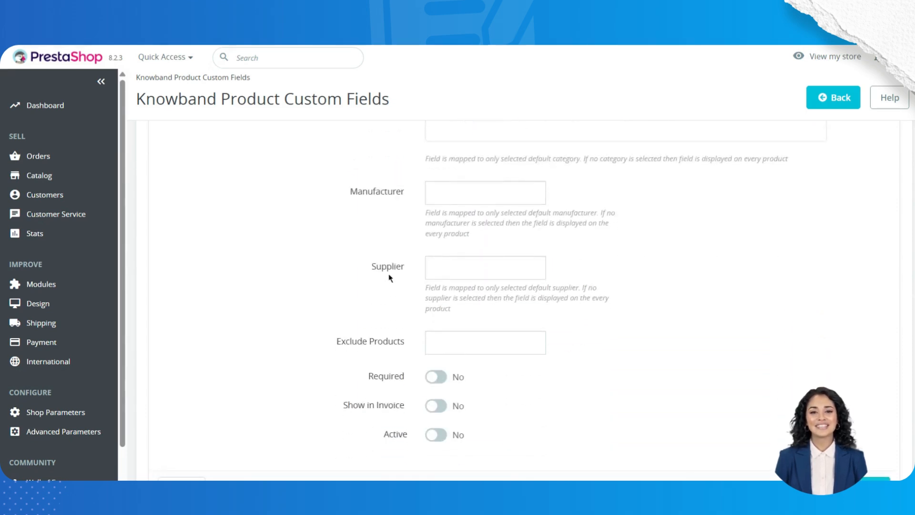
scroll(388, 276, "down", 2)
scroll(392, 274, "down", 1)
mouse_move(390, 253)
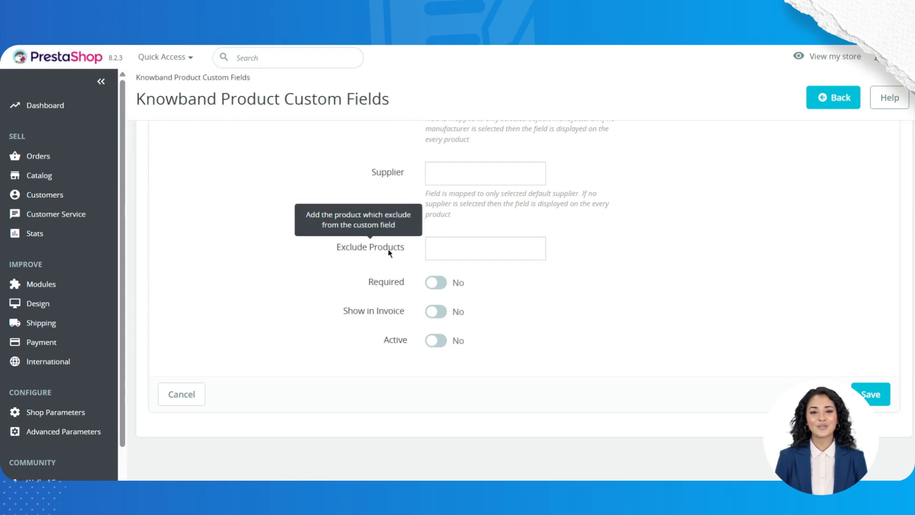
left_click(435, 241)
left_click(453, 281)
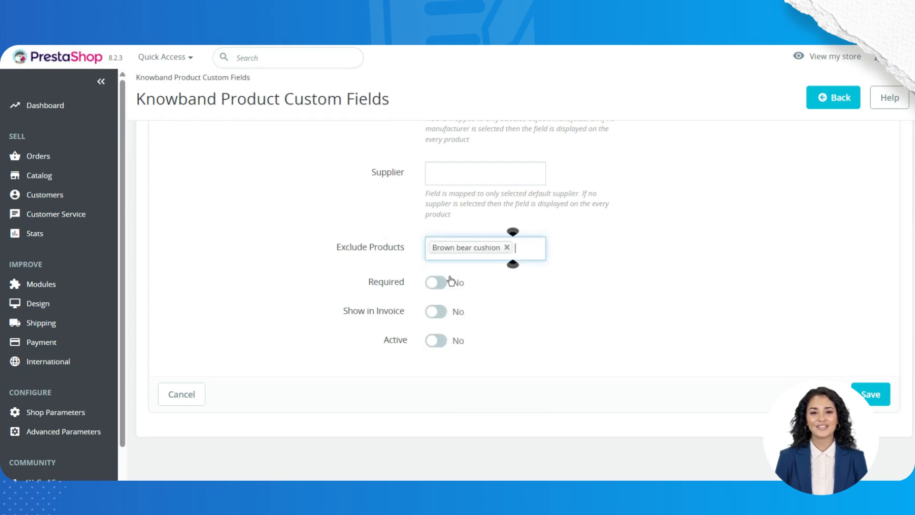
Step: Make the custom field required, show it in the invoice and set it to active
left_click(441, 283)
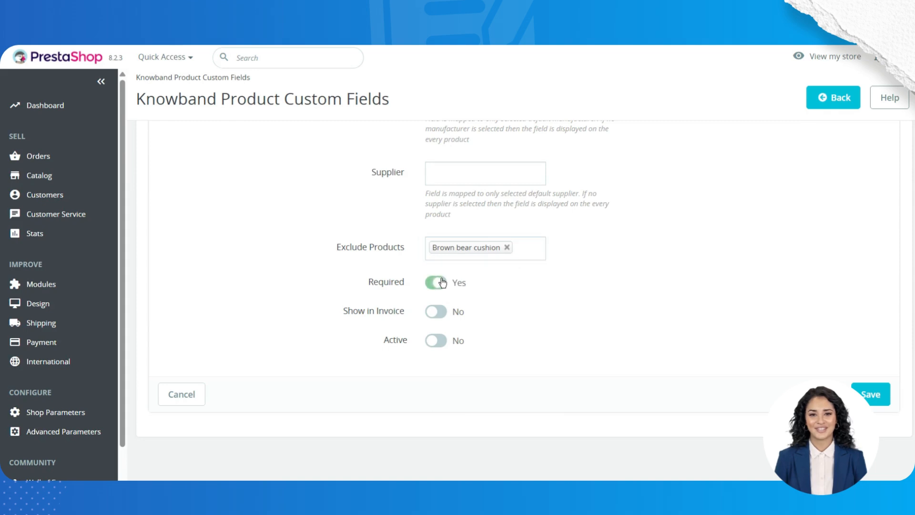
left_click(440, 315)
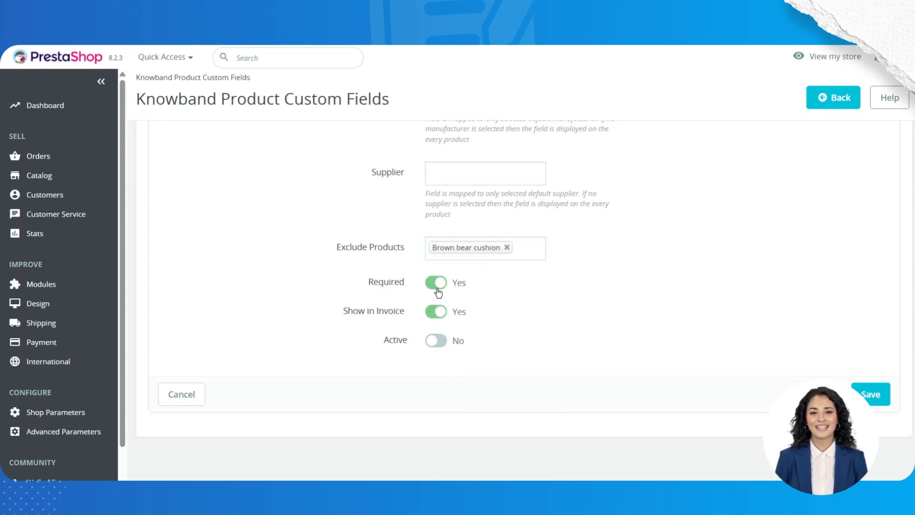
mouse_move(395, 317)
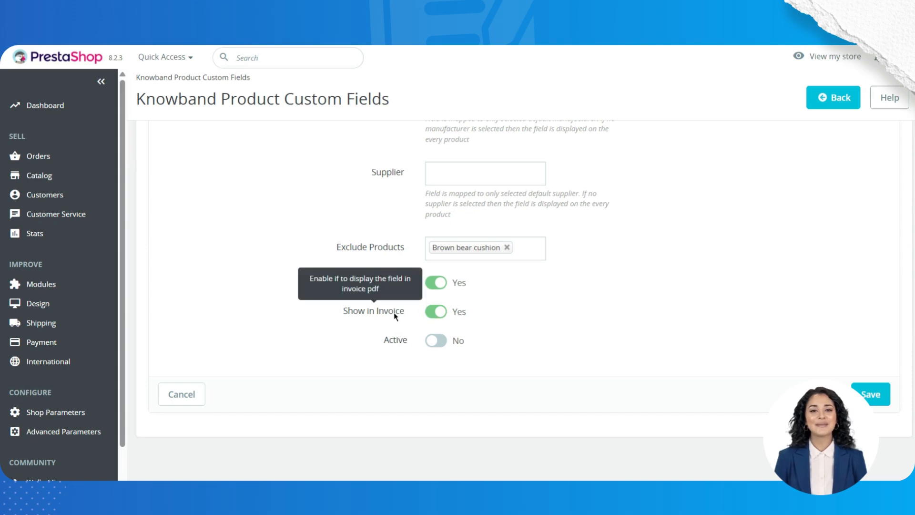
double_click(350, 315)
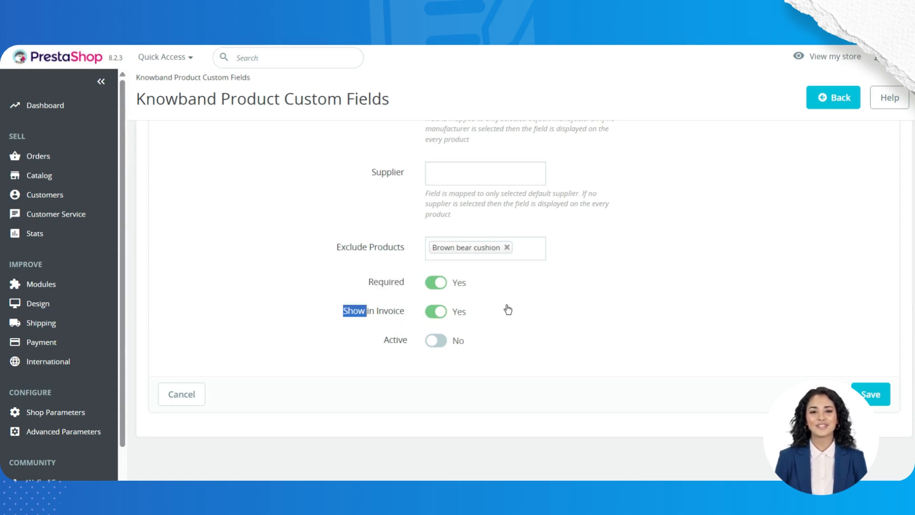
scroll(509, 310, "up", 12)
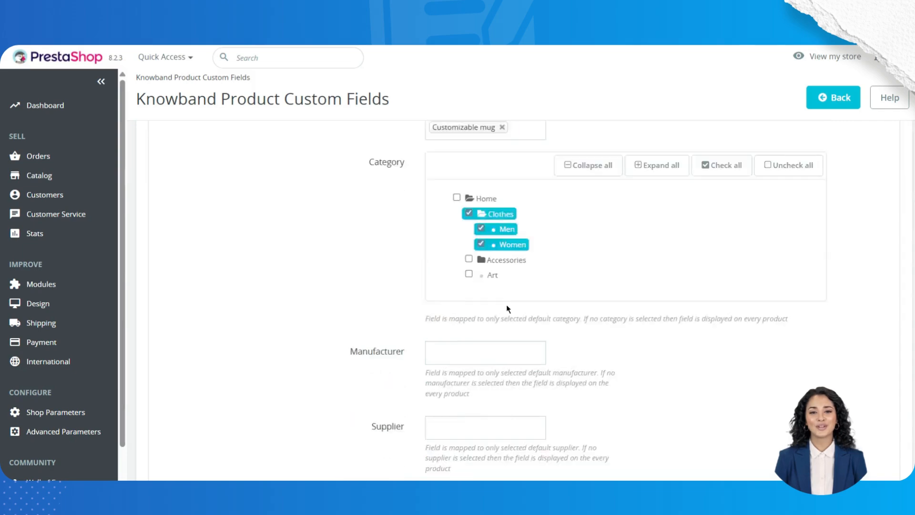
scroll(509, 309, "down", 5)
scroll(506, 304, "down", 8)
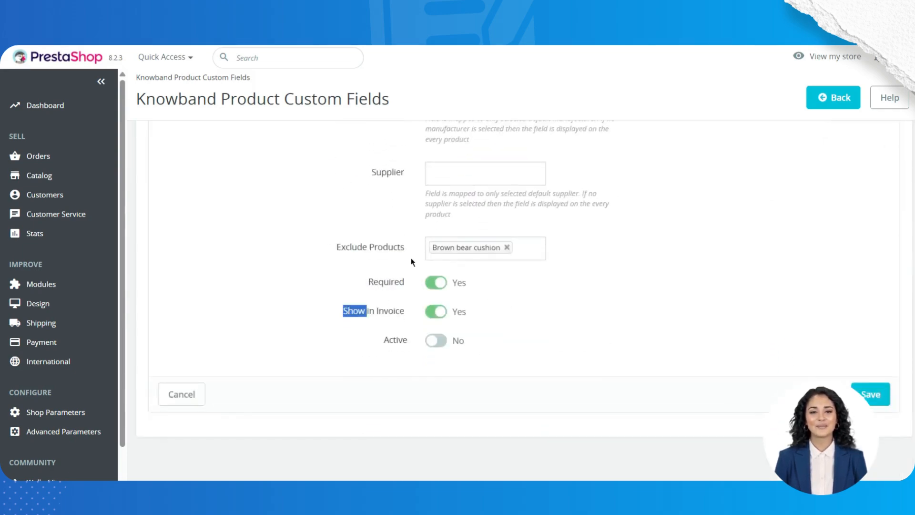
left_click(446, 343)
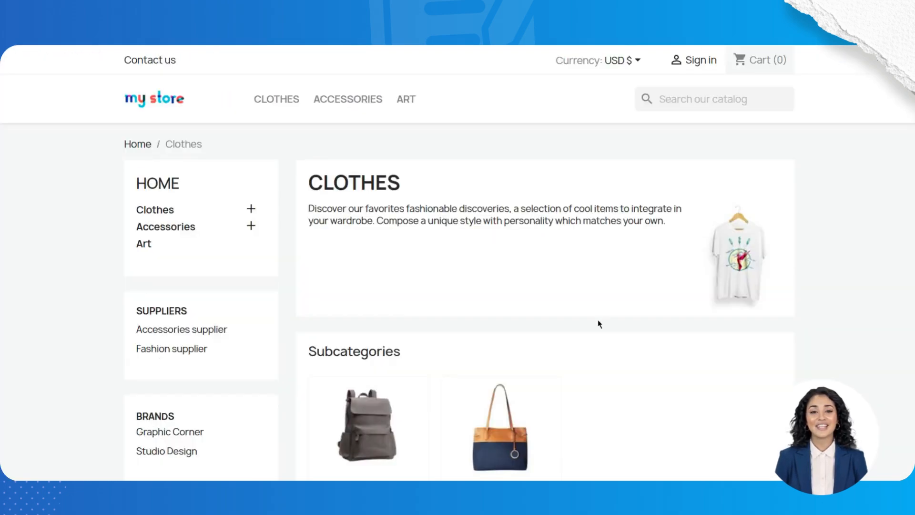
Step: In the storefront's Clothes category, open the Hummingbird Printed T-Shirt and examine its additional fields
scroll(598, 319, "down", 6)
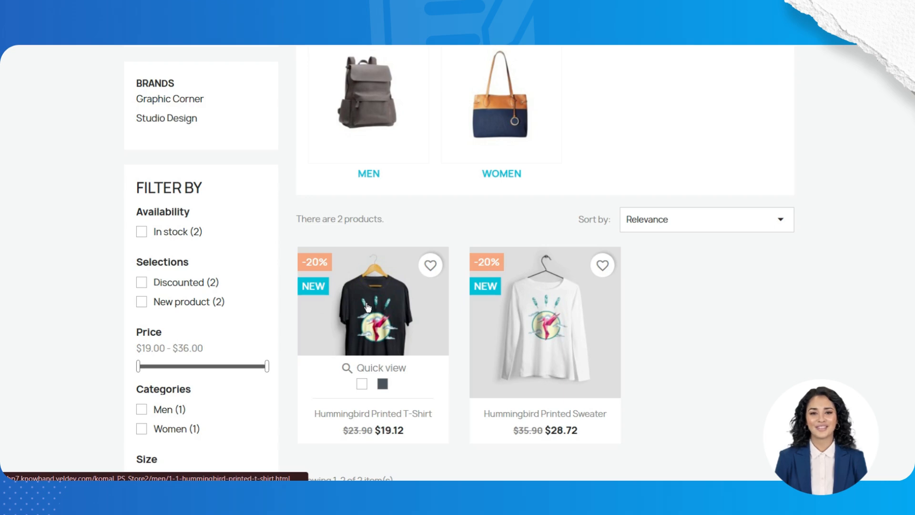
left_click(368, 308)
scroll(654, 306, "down", 5)
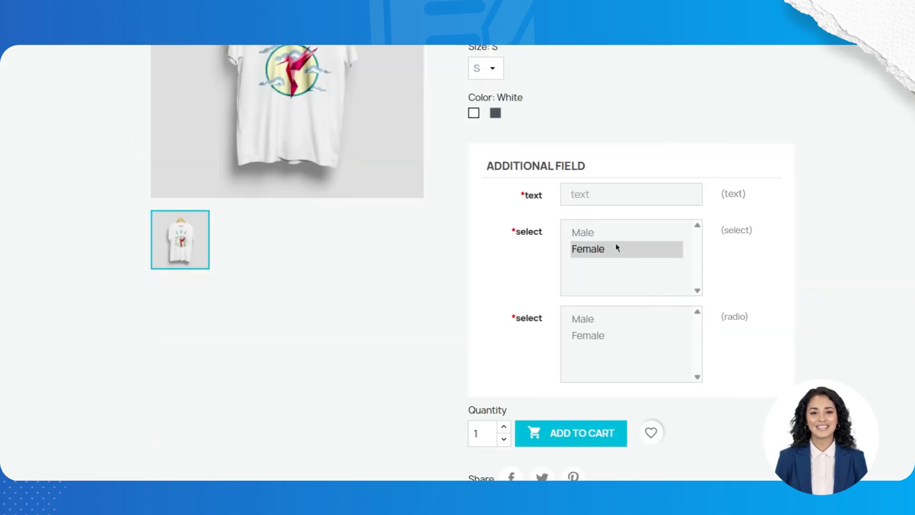
scroll(596, 208, "down", 1)
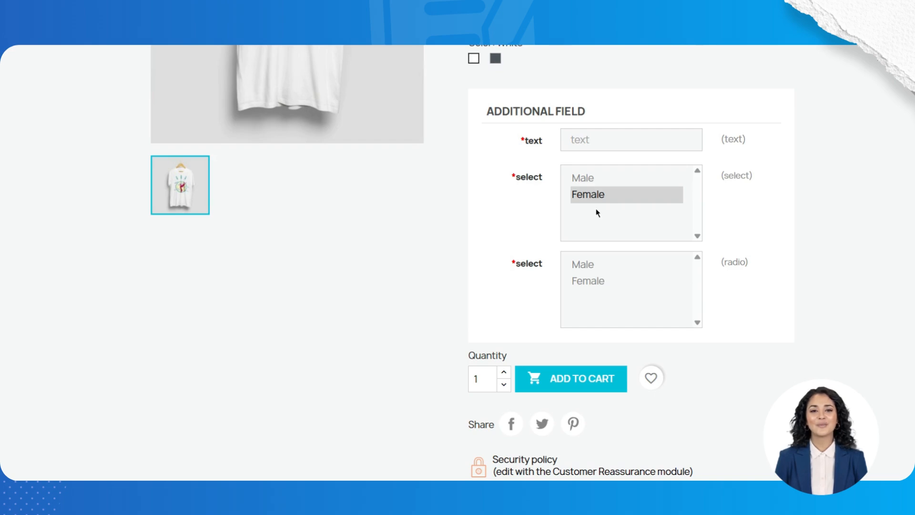
scroll(596, 208, "up", 1)
left_click(597, 210)
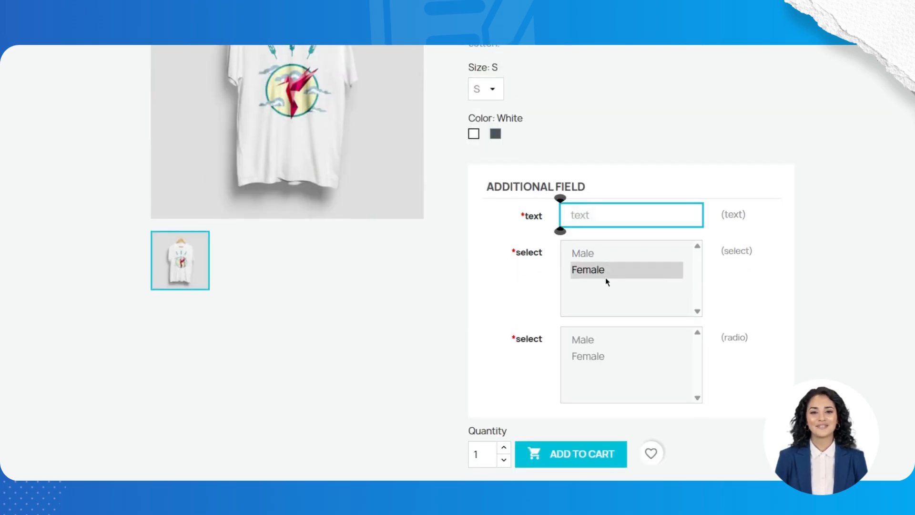
scroll(605, 279, "down", 2)
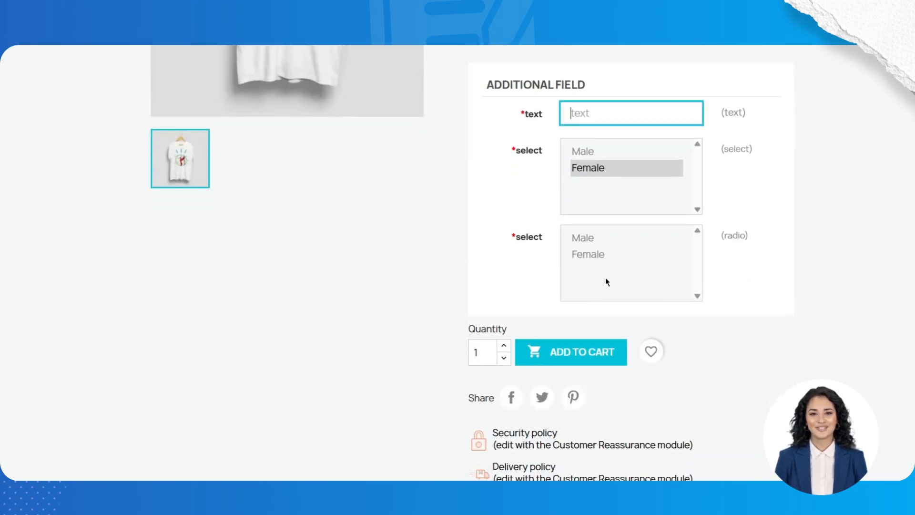
Step: Choose Male and Female in the radio-labelled list and Male in the other list, and try adding the T-shirt to the cart without text
left_click(594, 253)
key("shift+Up")
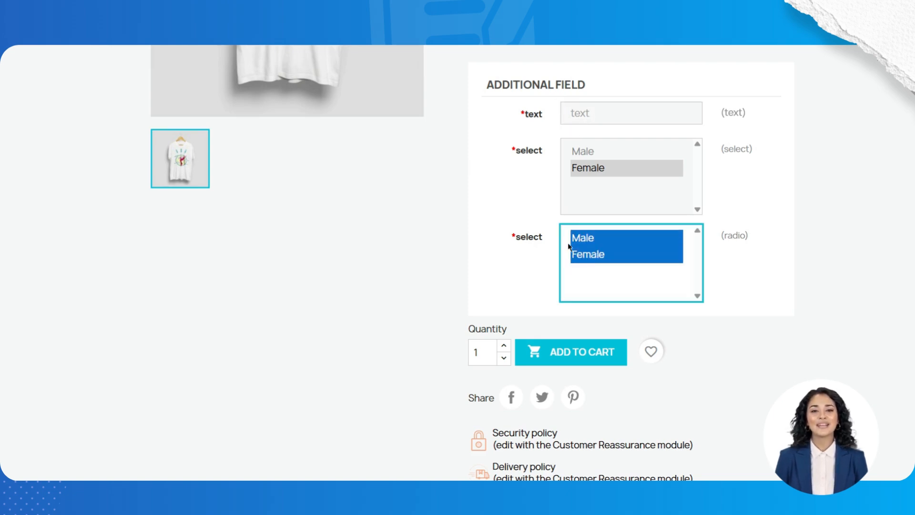
left_click(591, 152)
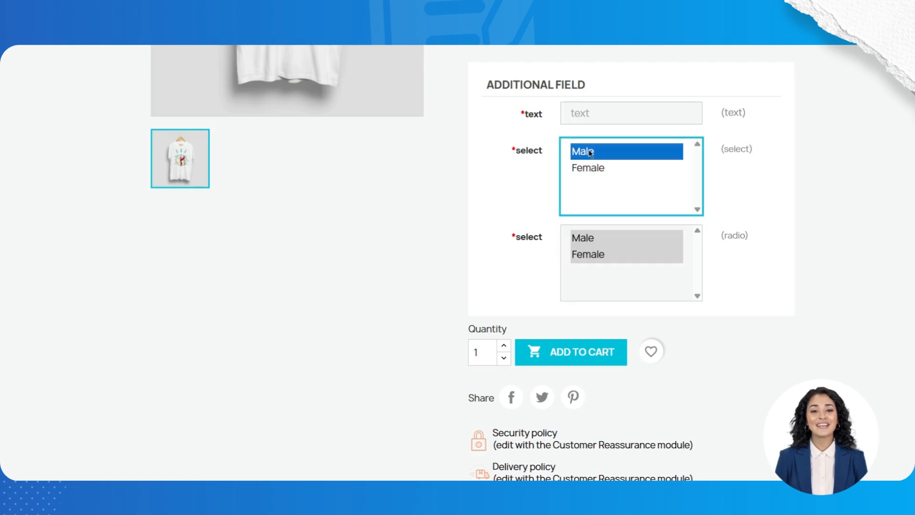
left_click(582, 107)
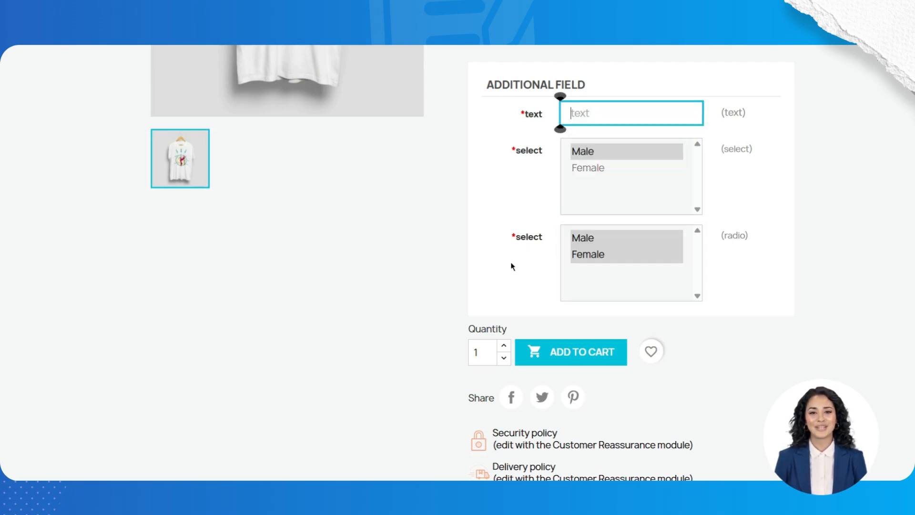
left_click(558, 358)
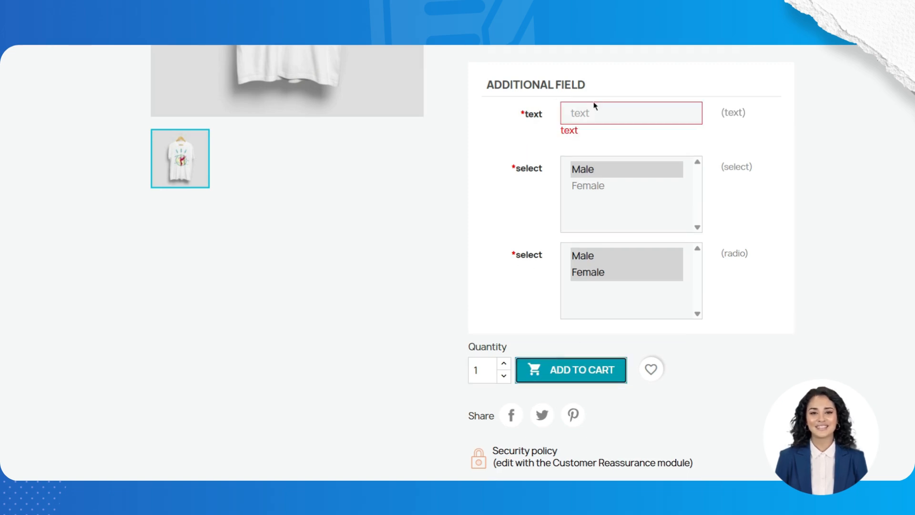
Step: Enter "test" in the T-shirt's additional text field and add the product to the cart
left_click(588, 114)
type("test")
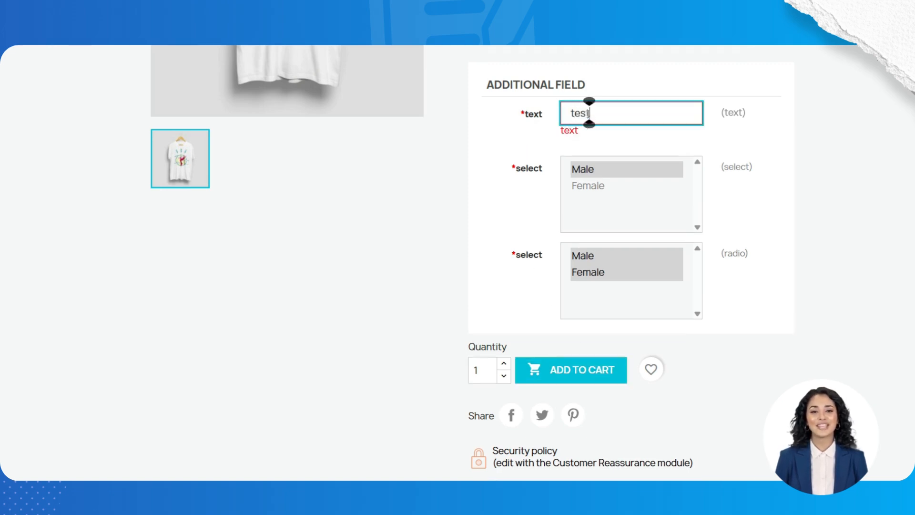
left_click(739, 263)
scroll(739, 263, "up", 7)
scroll(739, 263, "down", 7)
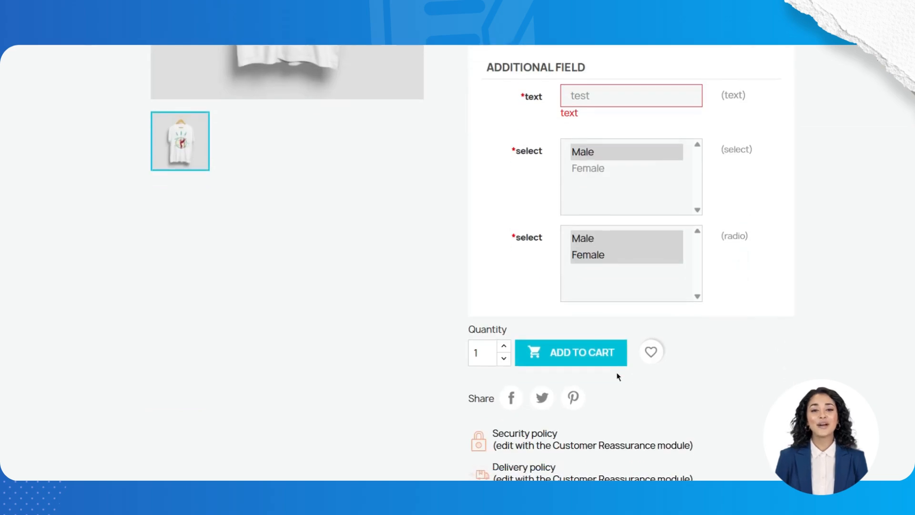
left_click(601, 358)
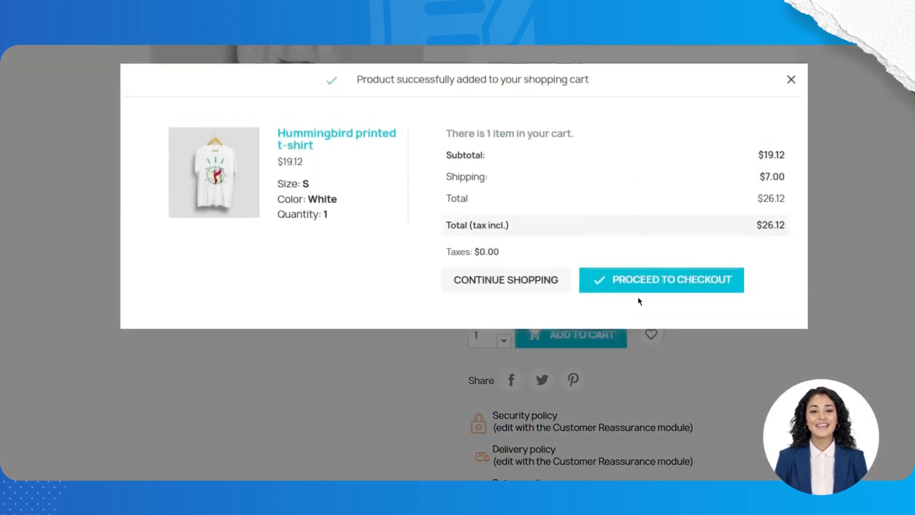
Step: Check out with Click and collect shipping and place the order with Pay by Cash on Delivery
left_click(638, 285)
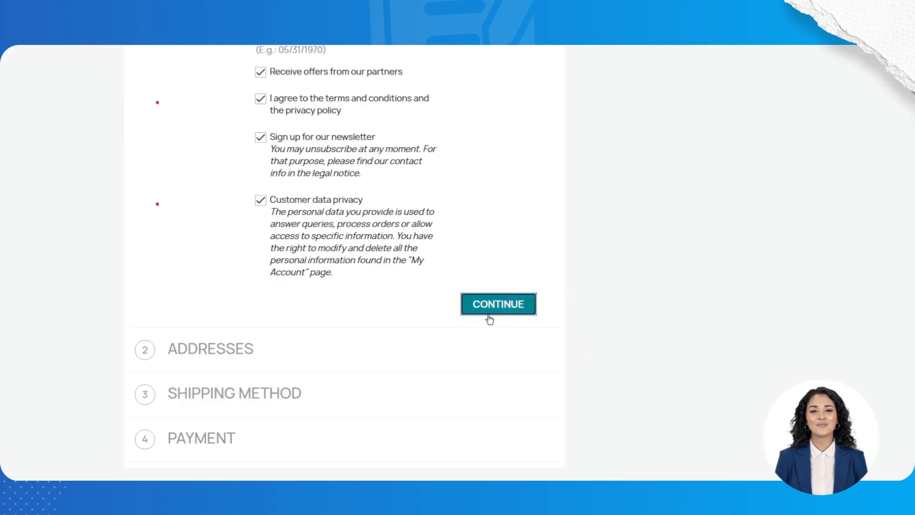
left_click(487, 314)
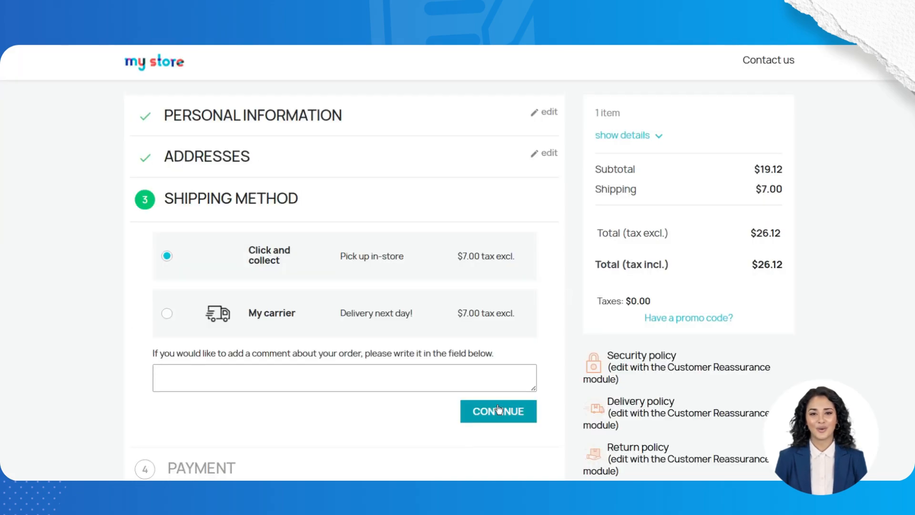
left_click(498, 405)
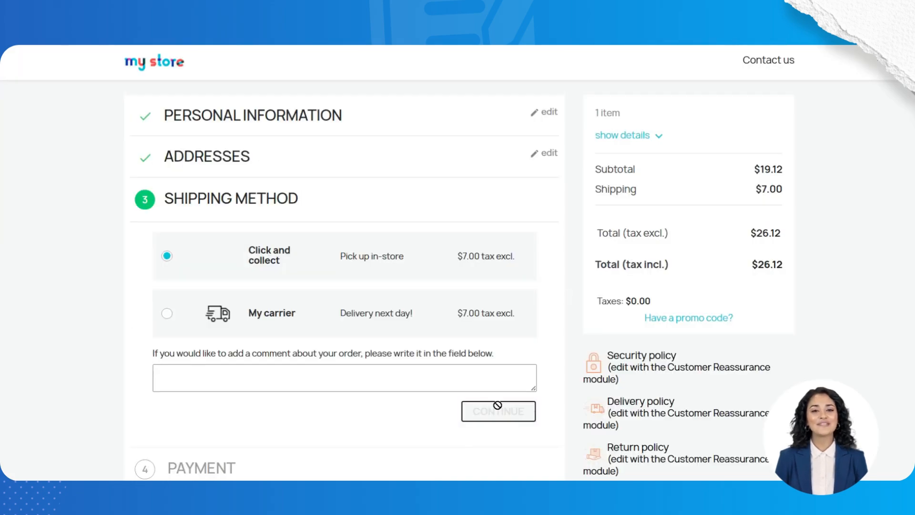
scroll(498, 403, "down", 2)
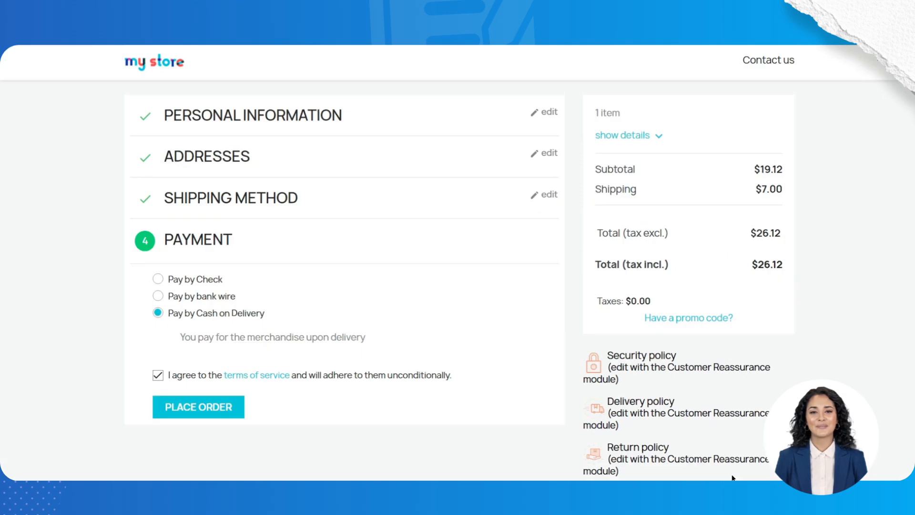
left_click(201, 405)
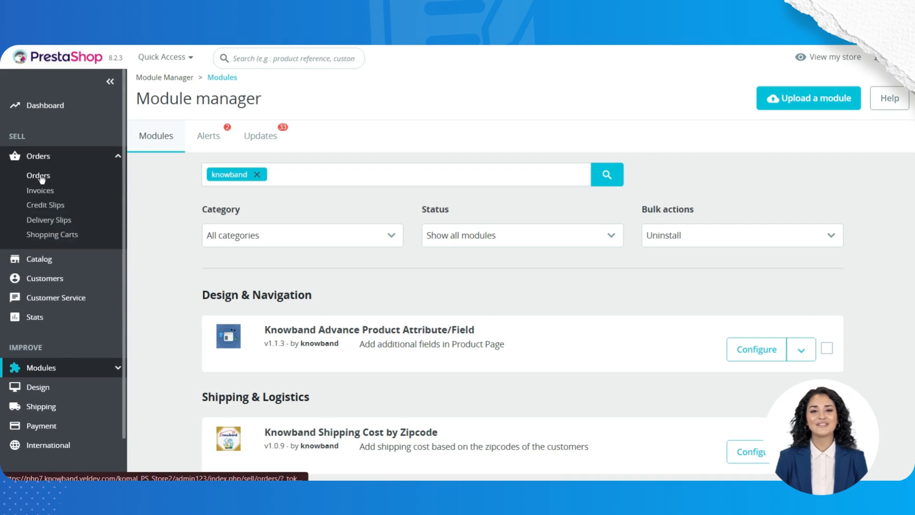
Step: Open the back office's order list and set the newest order's status to Delivered
left_click(42, 177)
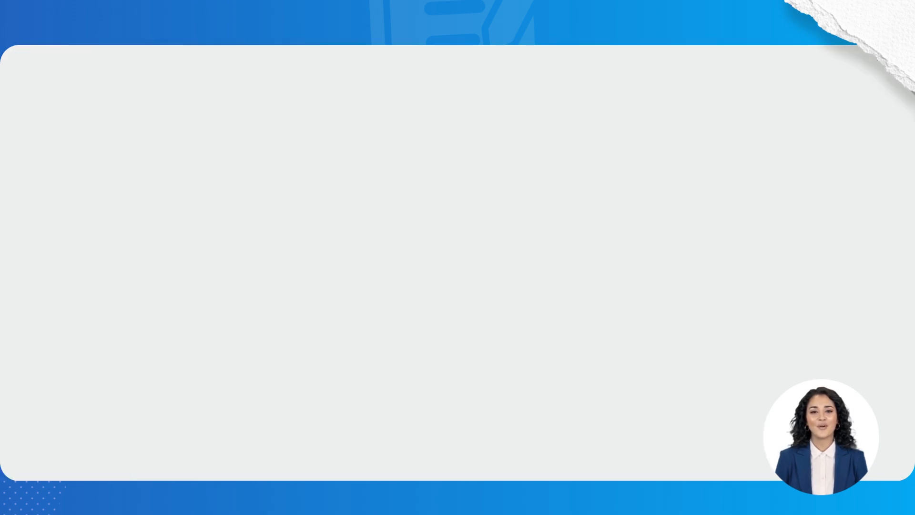
scroll(668, 272, "down", 2)
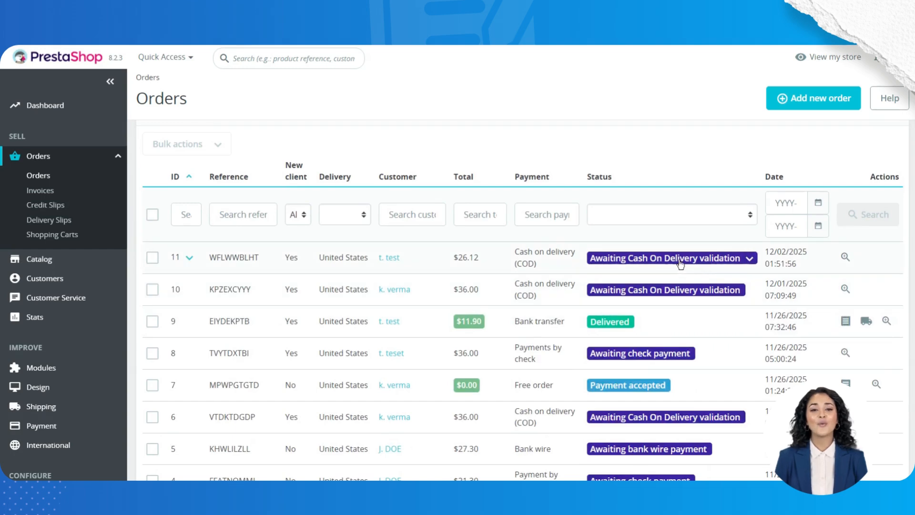
left_click(682, 261)
left_click(619, 342)
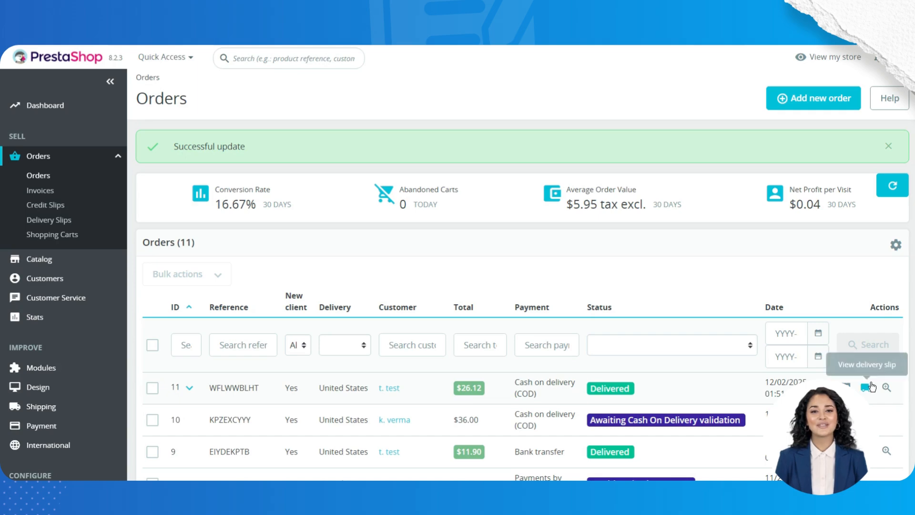
Step: Open the newest order's invoice PDF and examine the custom field labels and values listed for the T-shirt
left_click(849, 386)
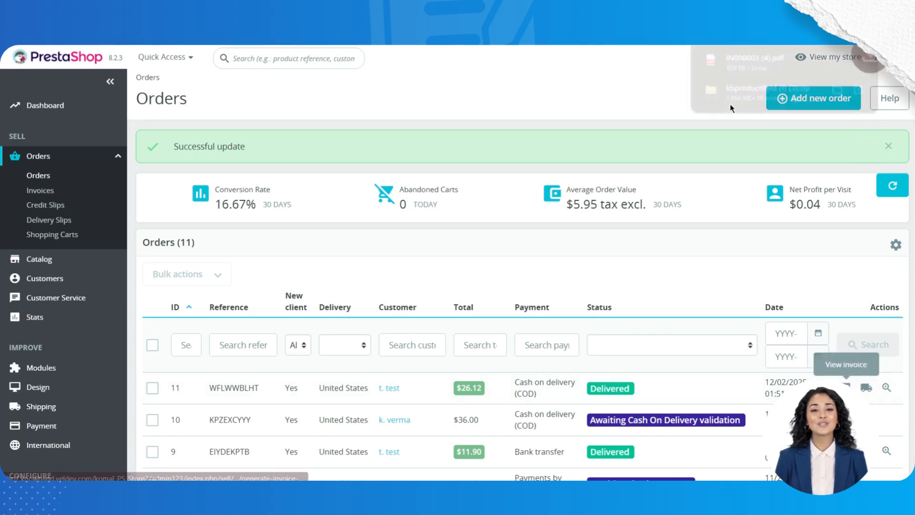
scroll(485, 368, "down", 3)
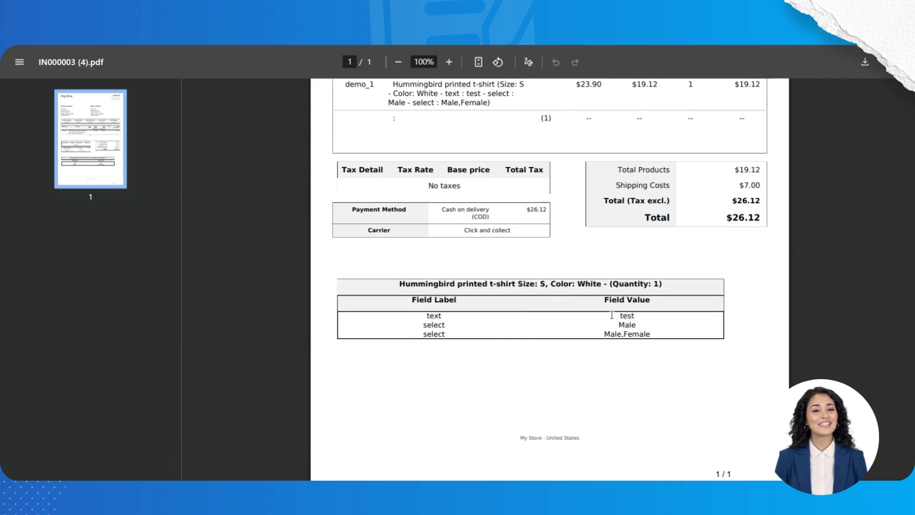
left_click_drag(617, 321, 654, 336)
scroll(655, 337, "up", 6)
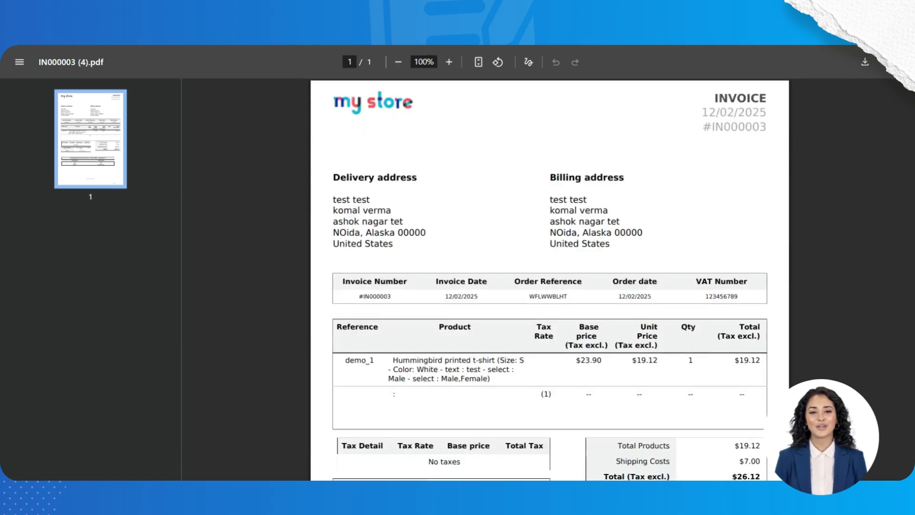